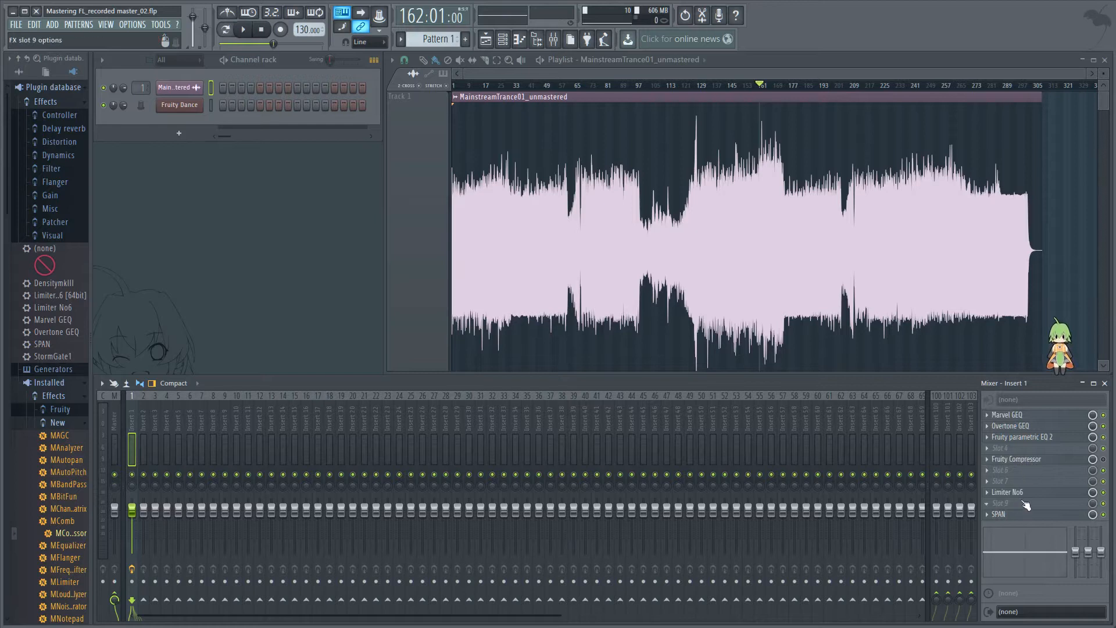
Open the Fruity Compressor on Insert 1 and review its threshold, ratio, gain, attack, release and type settings
click(1040, 460)
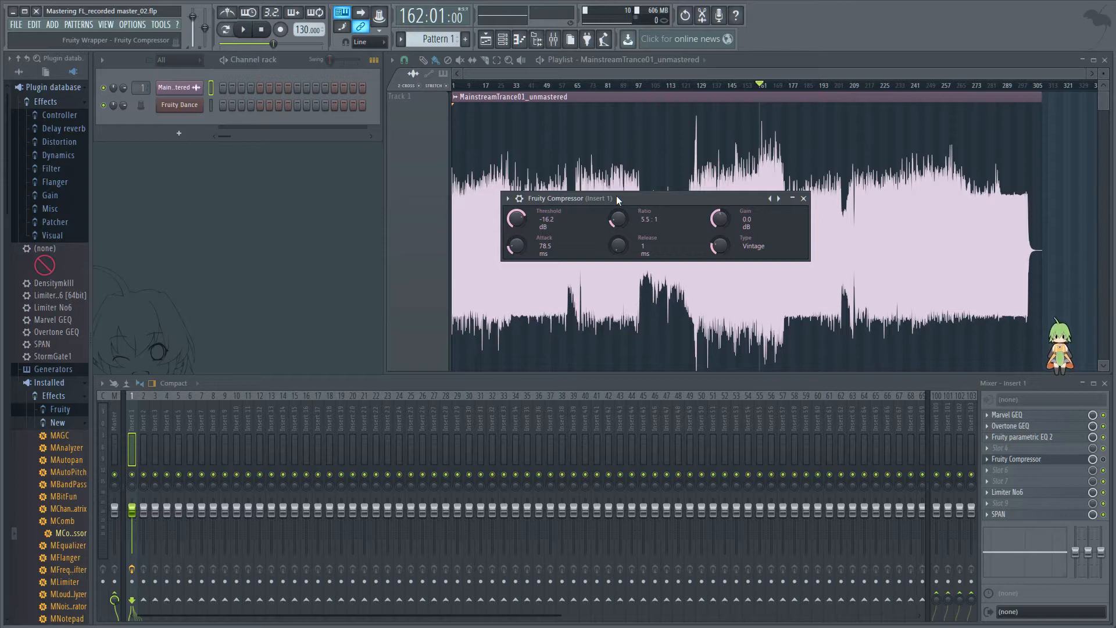
drag(616, 199, 631, 197)
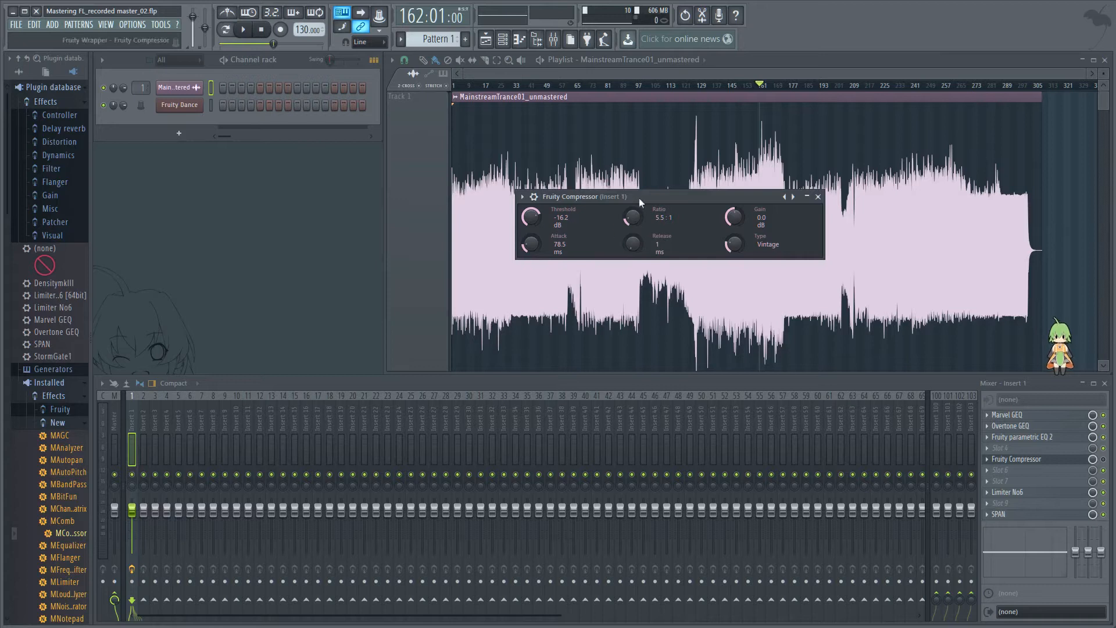
drag(639, 198, 574, 186)
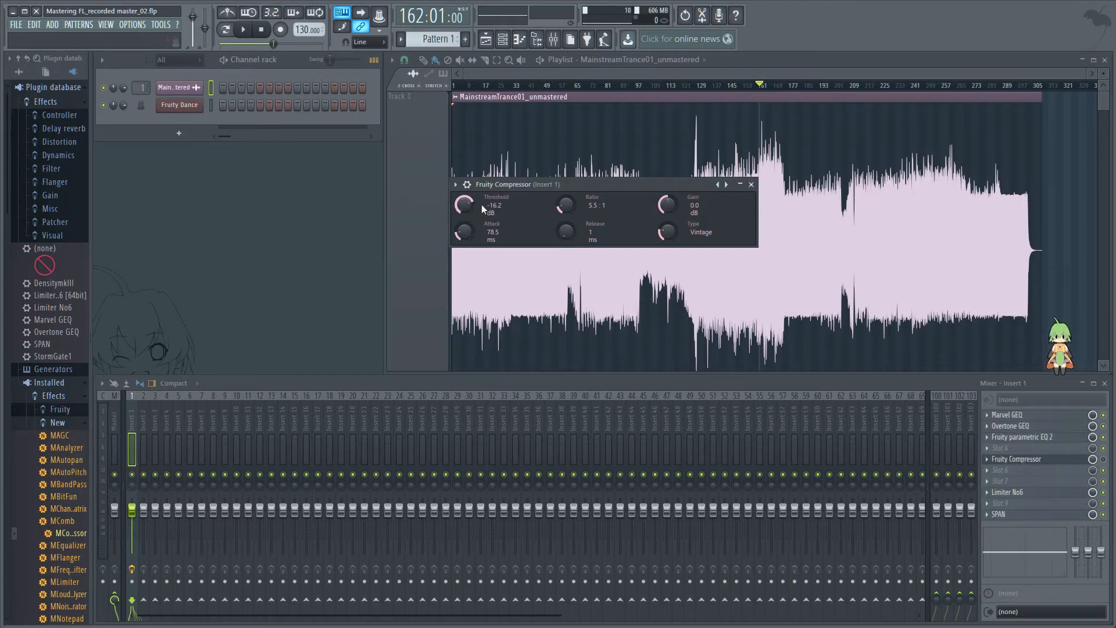
drag(546, 183, 528, 206)
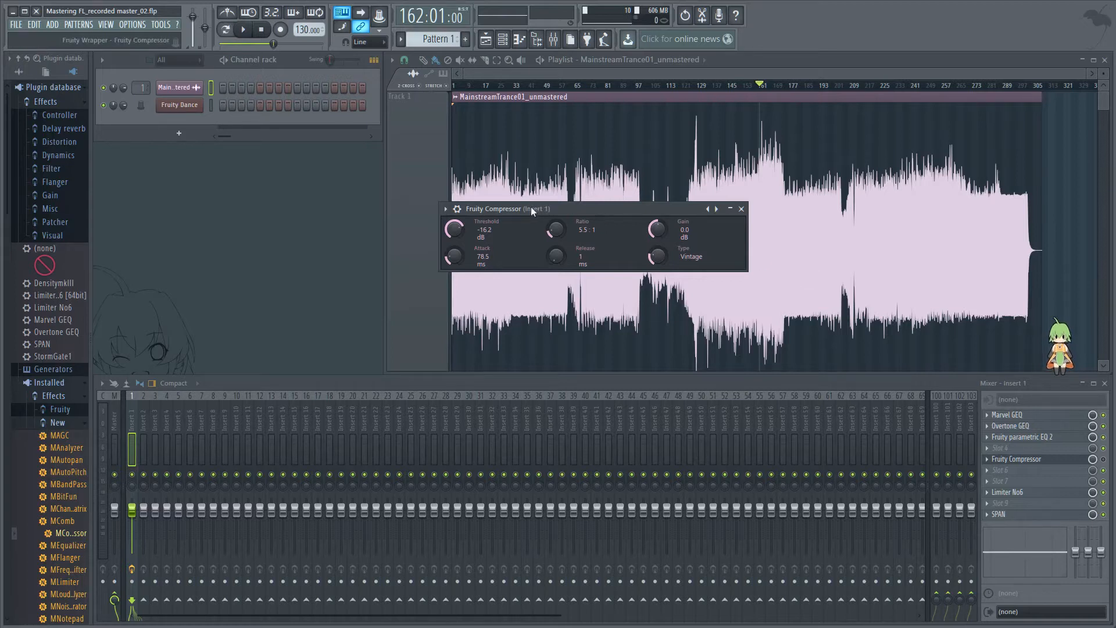
drag(523, 209, 562, 209)
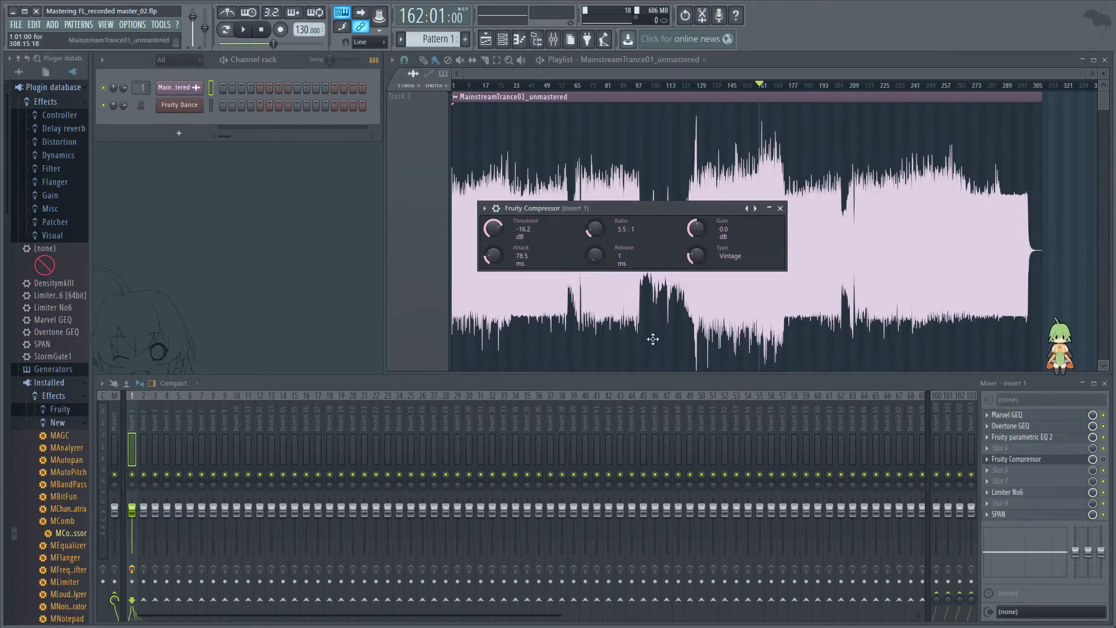
drag(646, 213, 552, 193)
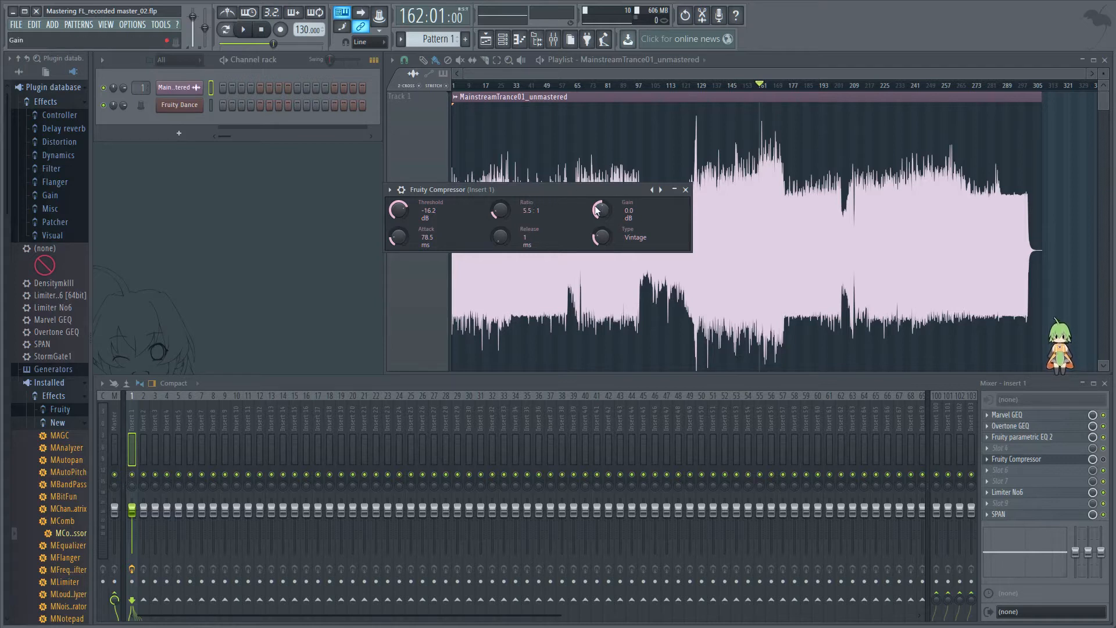
Play the track from bar 1 to hear its opening section, and stop playback
click(444, 86)
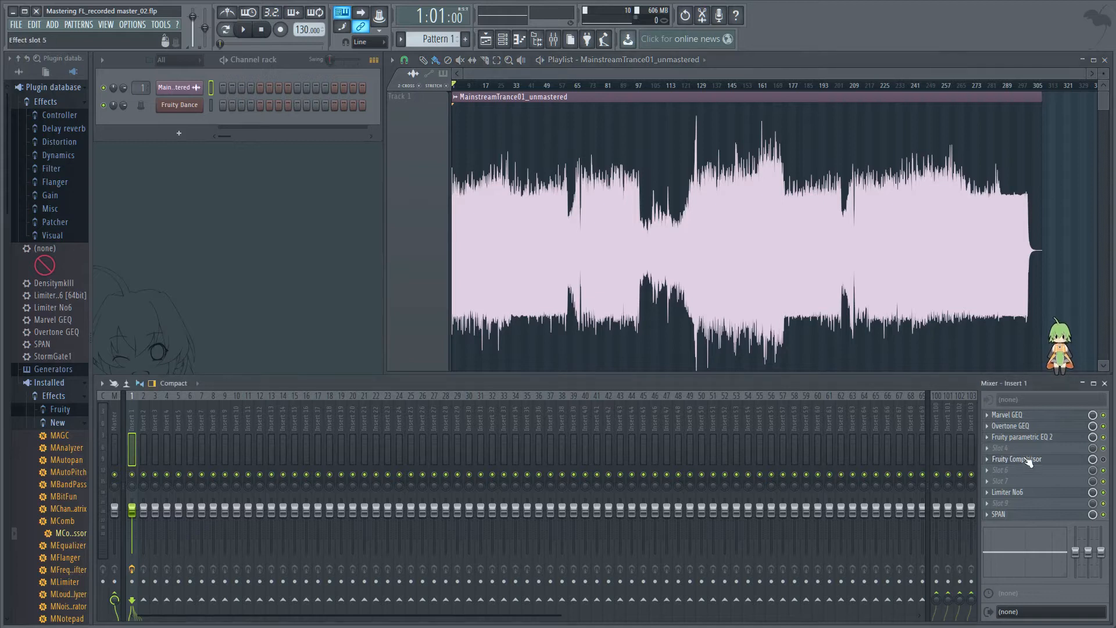
click(249, 31)
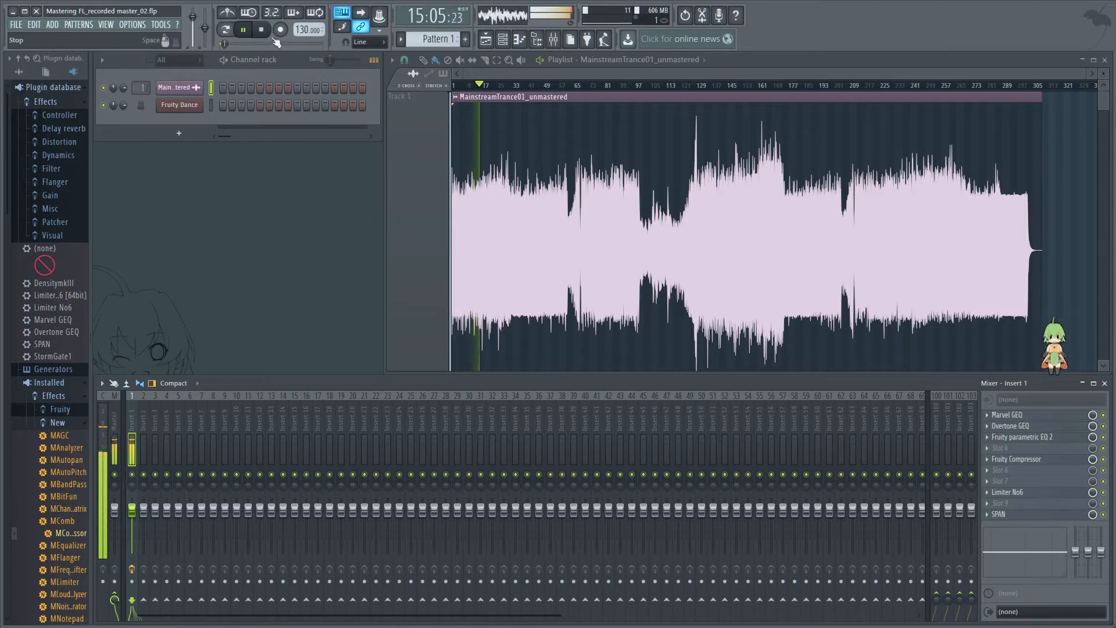
key(space)
Play the track from bar 162, toggling the Fruity Compressor on and off to compare the sound, and stop playback
drag(706, 89, 761, 100)
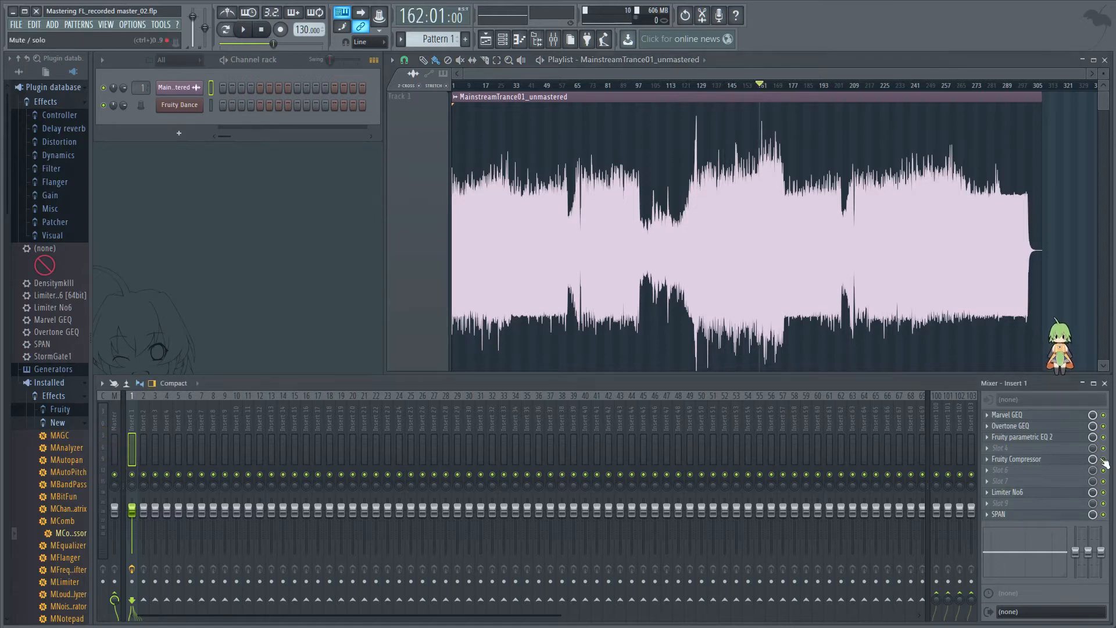
key(space)
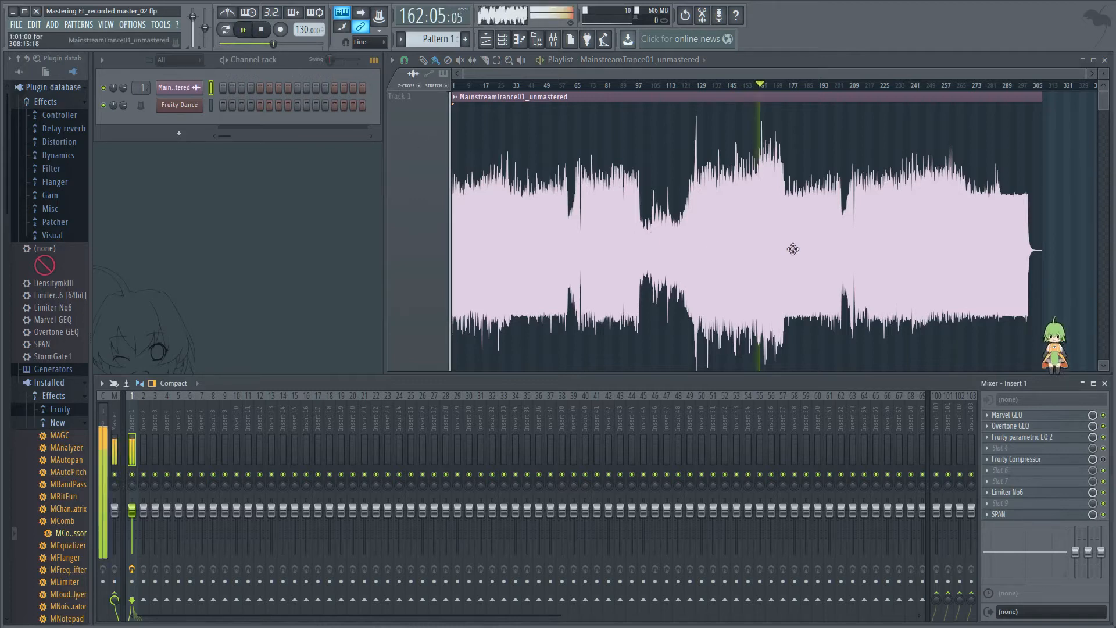
click(1103, 459)
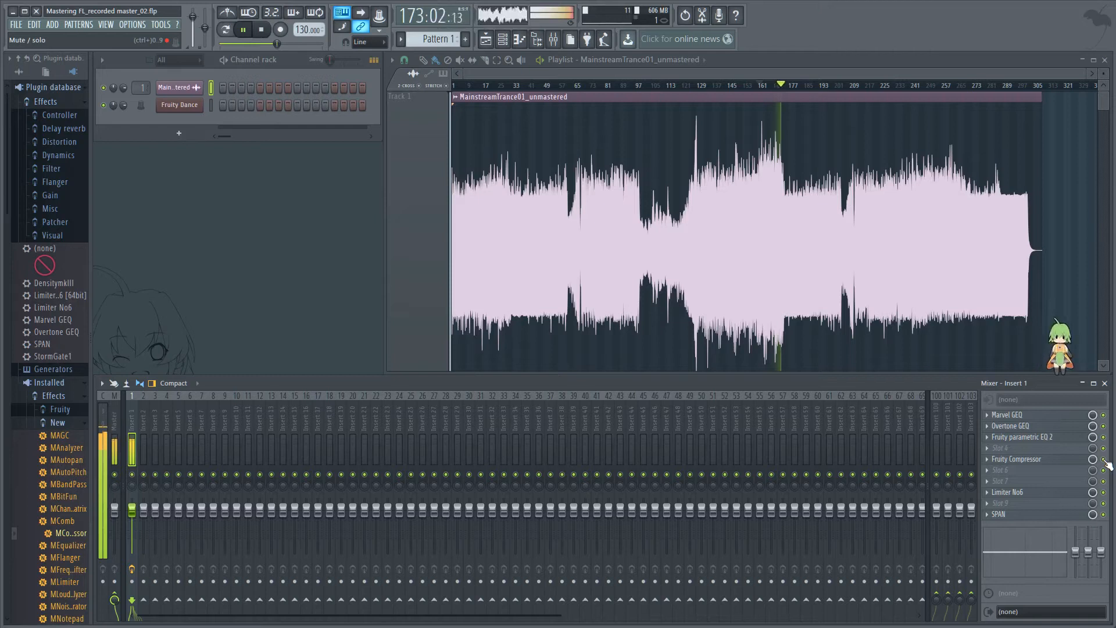
click(1103, 459)
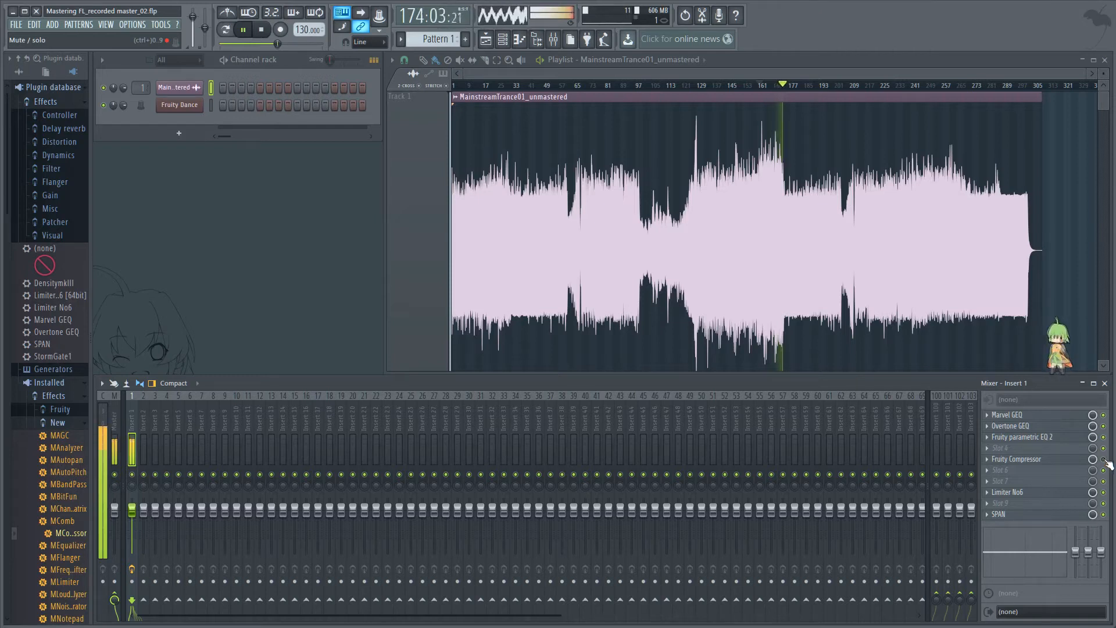
key(space)
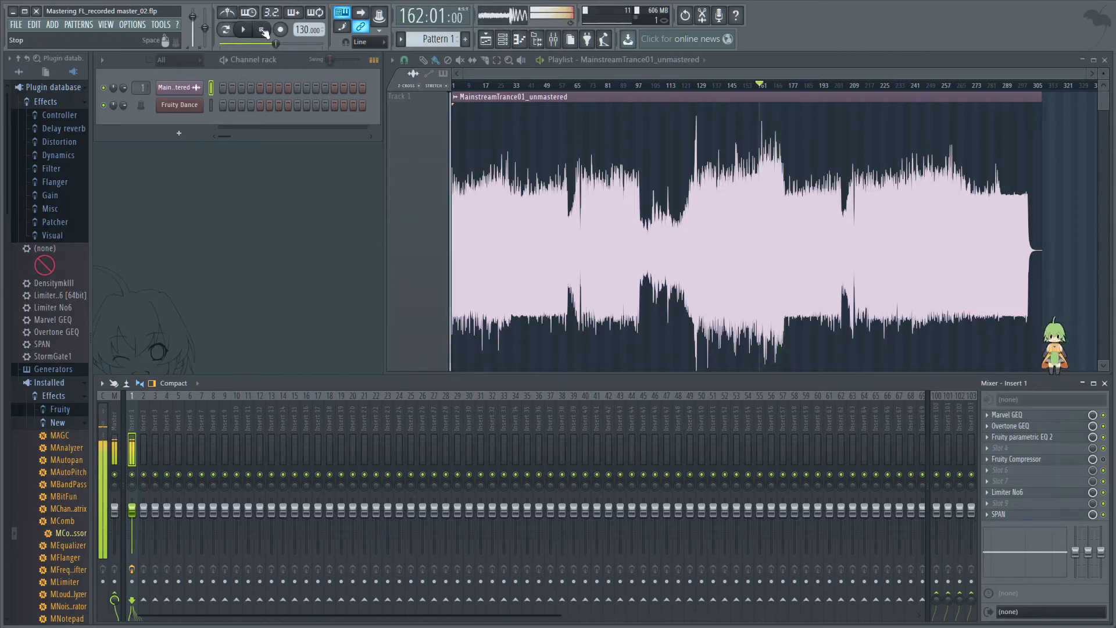
Set the Fruity Compressor's threshold to -15.5 dB
click(1038, 459)
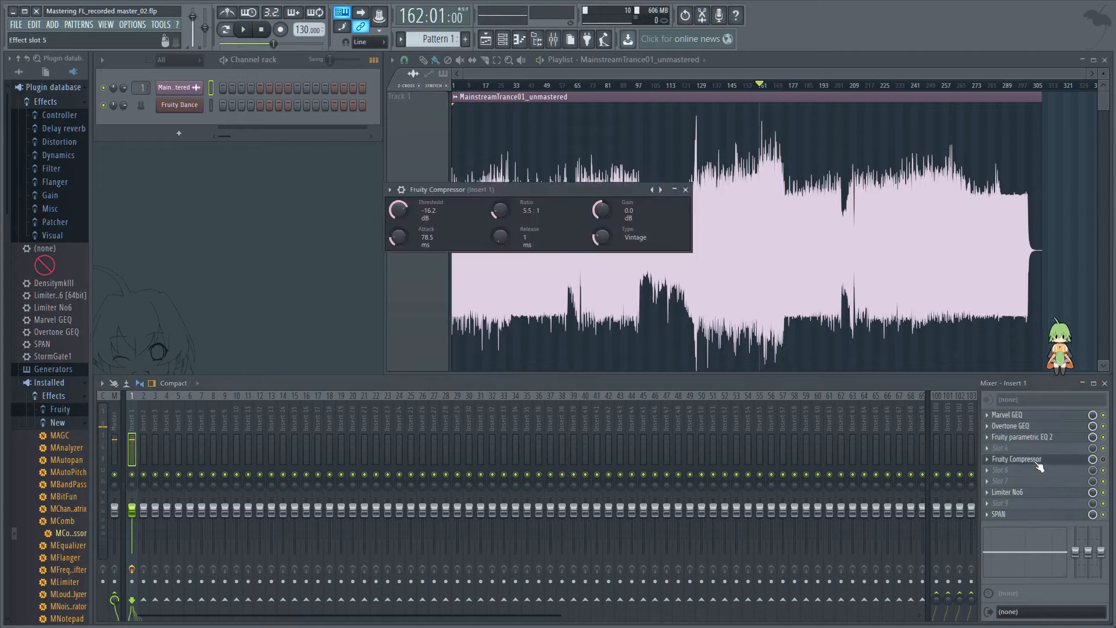
drag(557, 194, 608, 206)
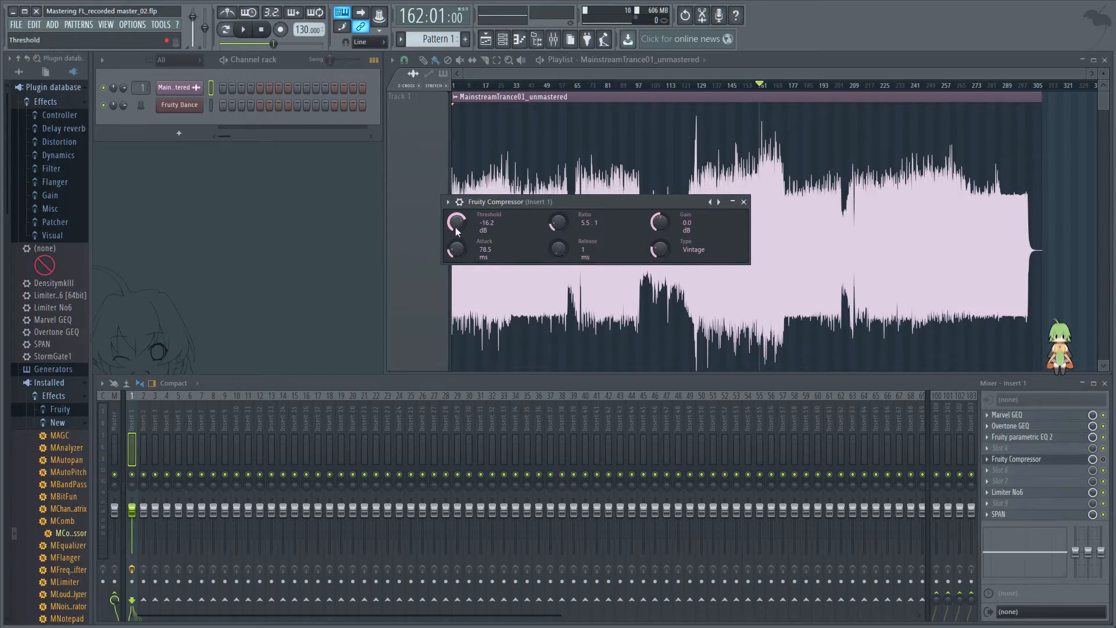
drag(455, 226, 455, 222)
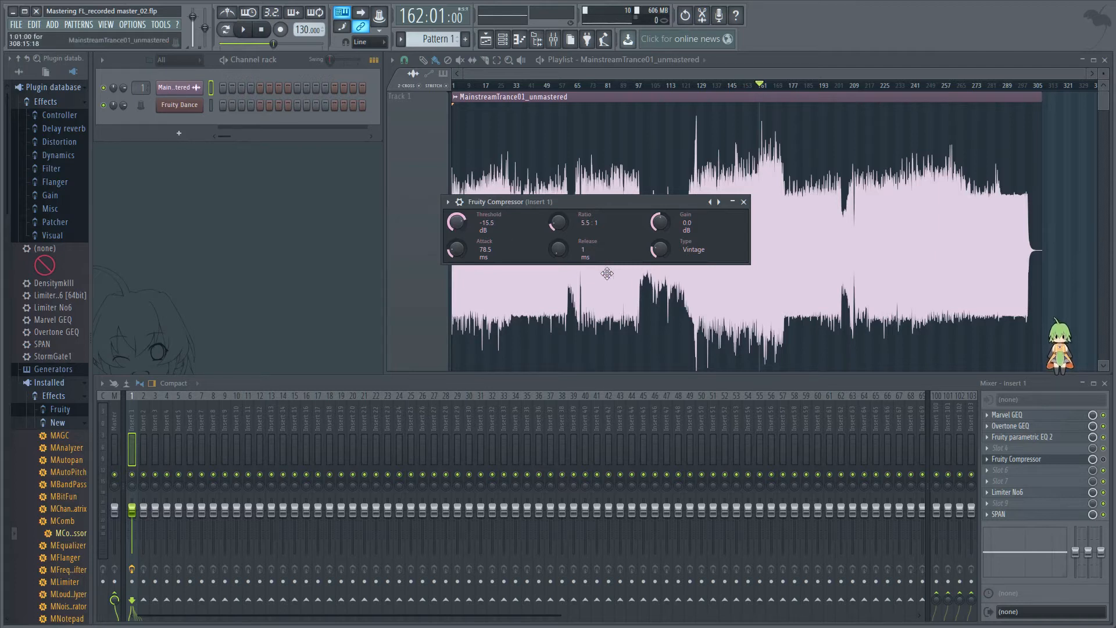
drag(550, 203, 636, 201)
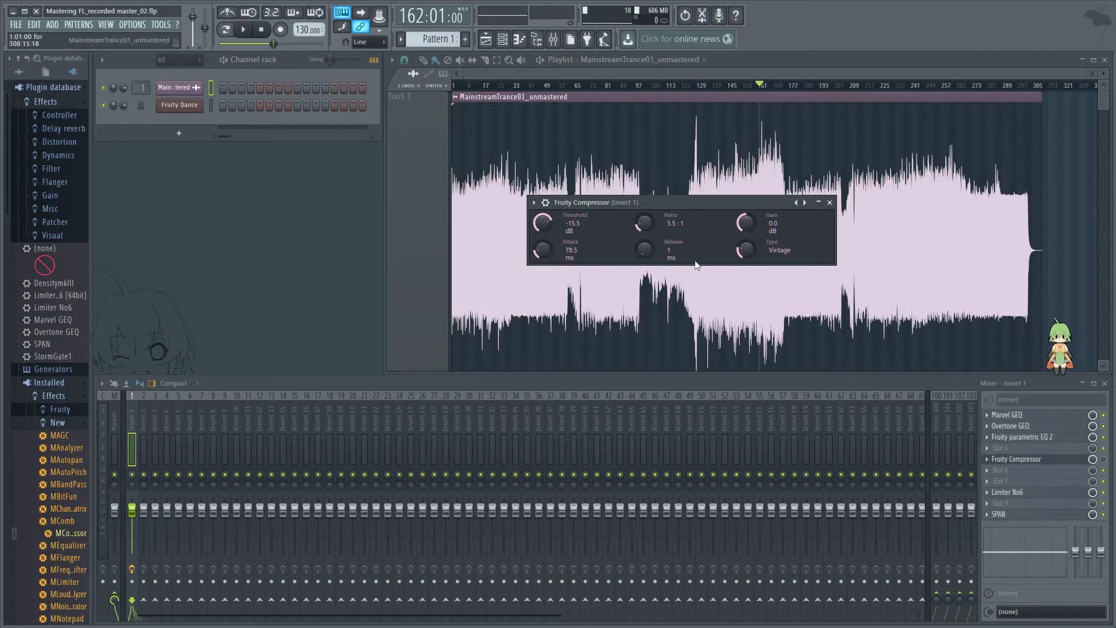
drag(673, 201, 692, 179)
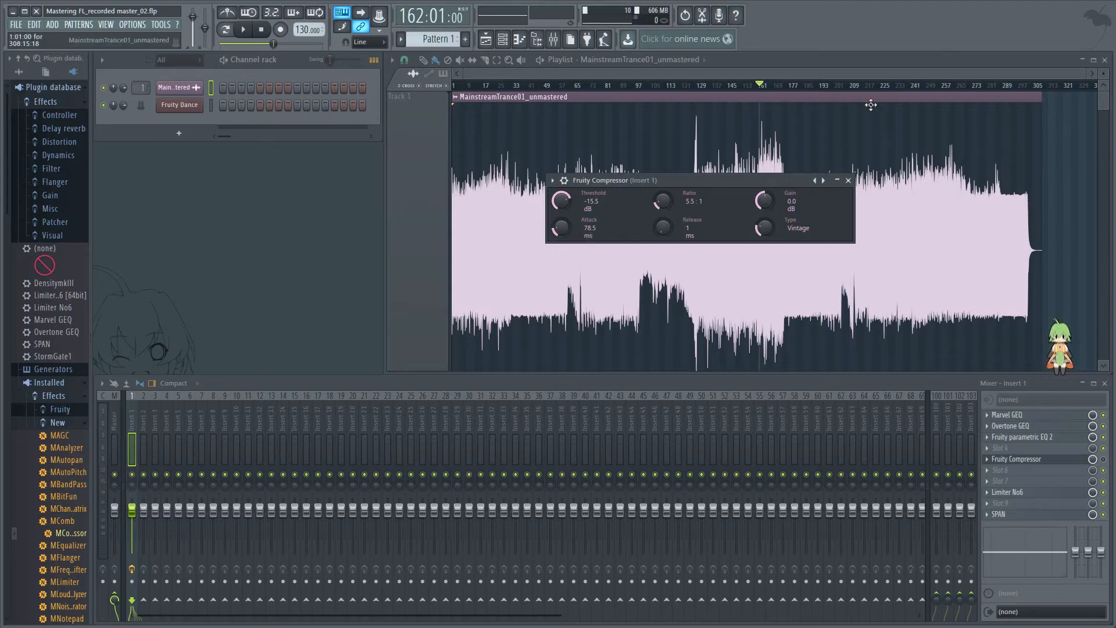
Examine the individual wave cycles at the very start of the track, and return to the full waveform
drag(1084, 73, 454, 84)
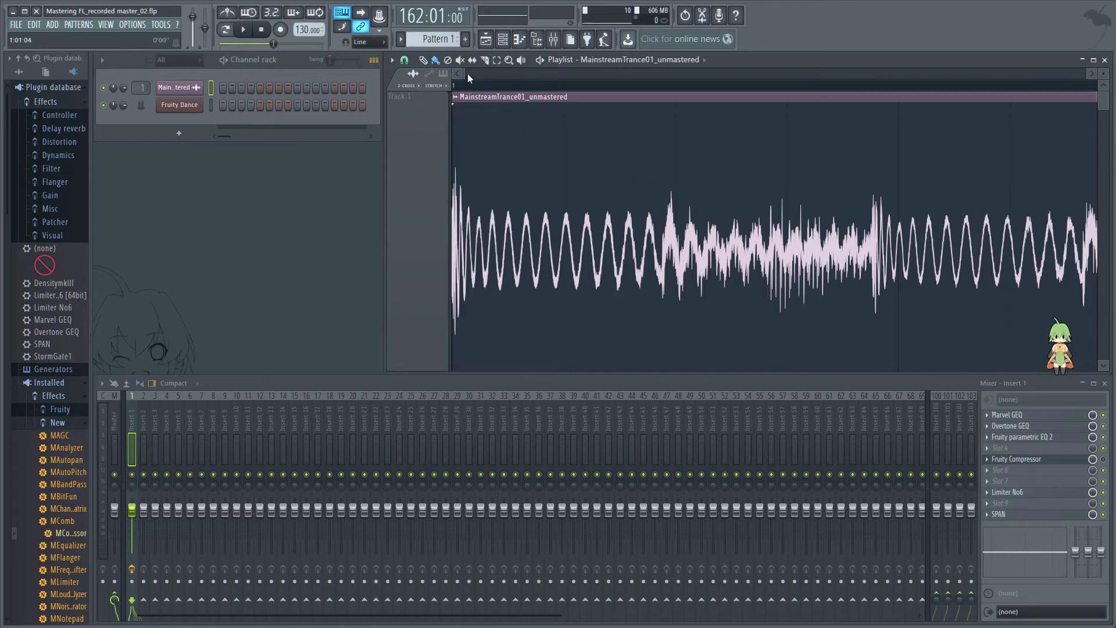
drag(466, 72, 1089, 101)
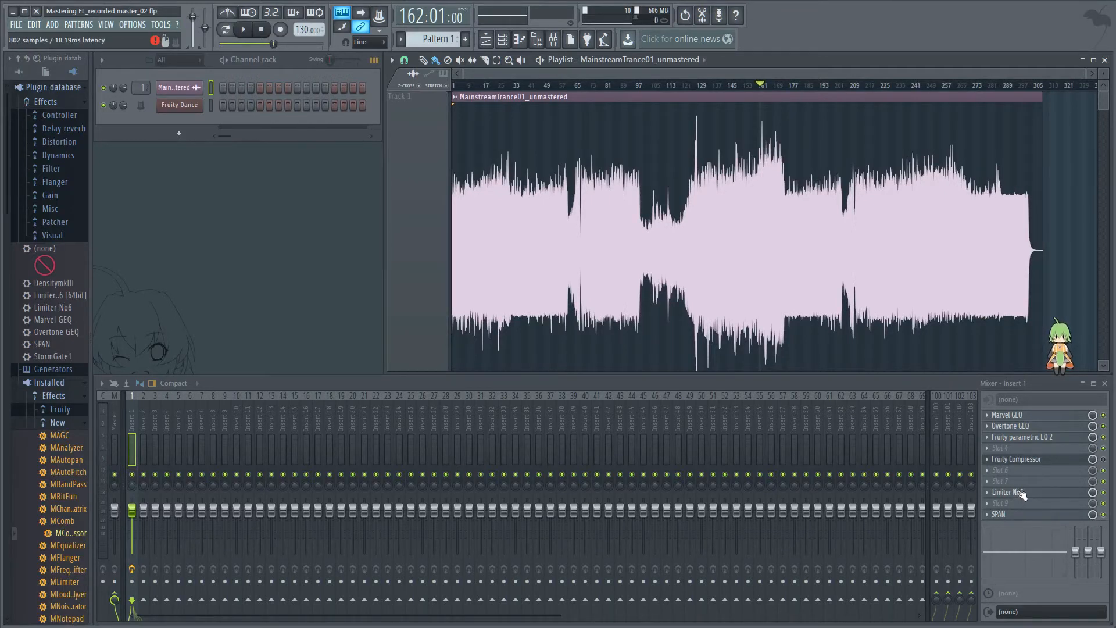
Try an 11 ms release in the Fruity Compressor and return it to 1 ms
click(1016, 458)
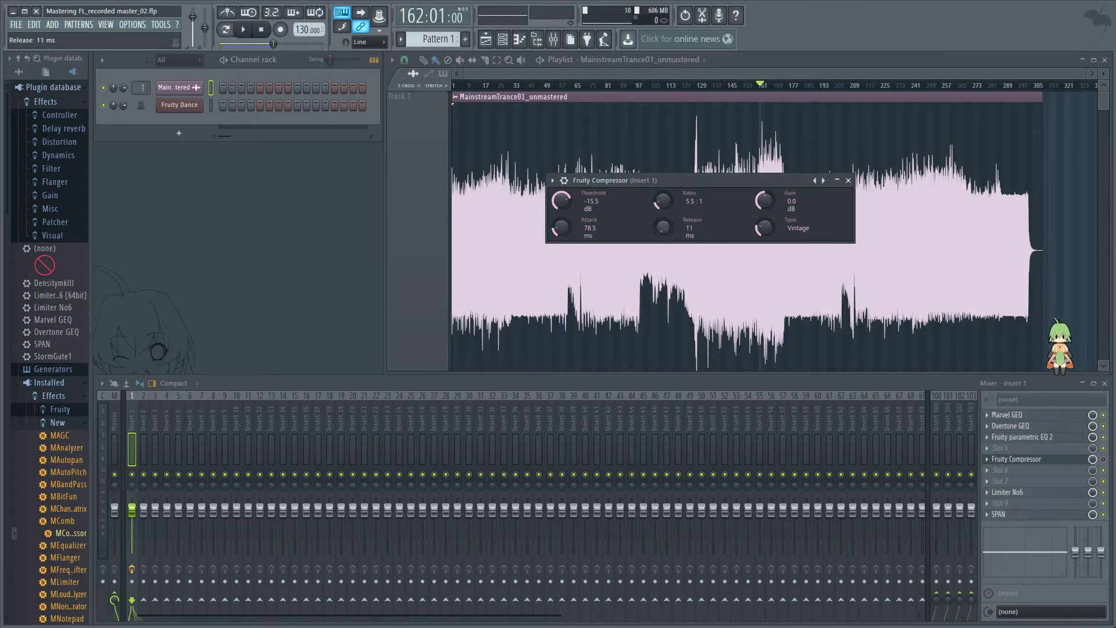
drag(662, 228, 663, 244)
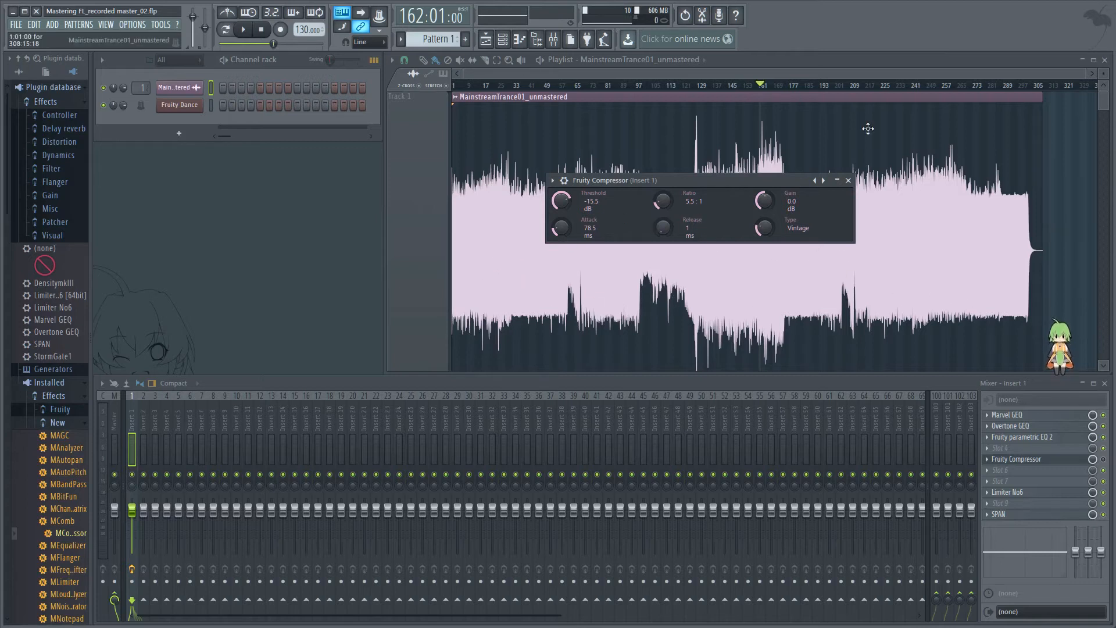
Examine the waveform peaks across the track's opening bars in the playlist, and return to the whole clip
drag(1089, 73, 508, 72)
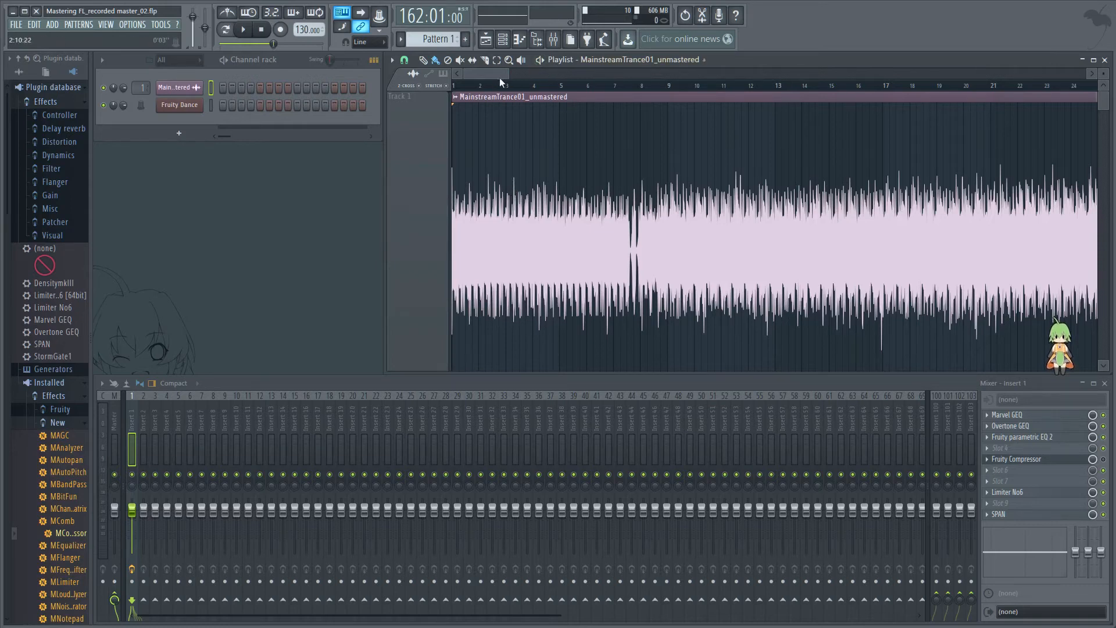
drag(508, 73, 492, 75)
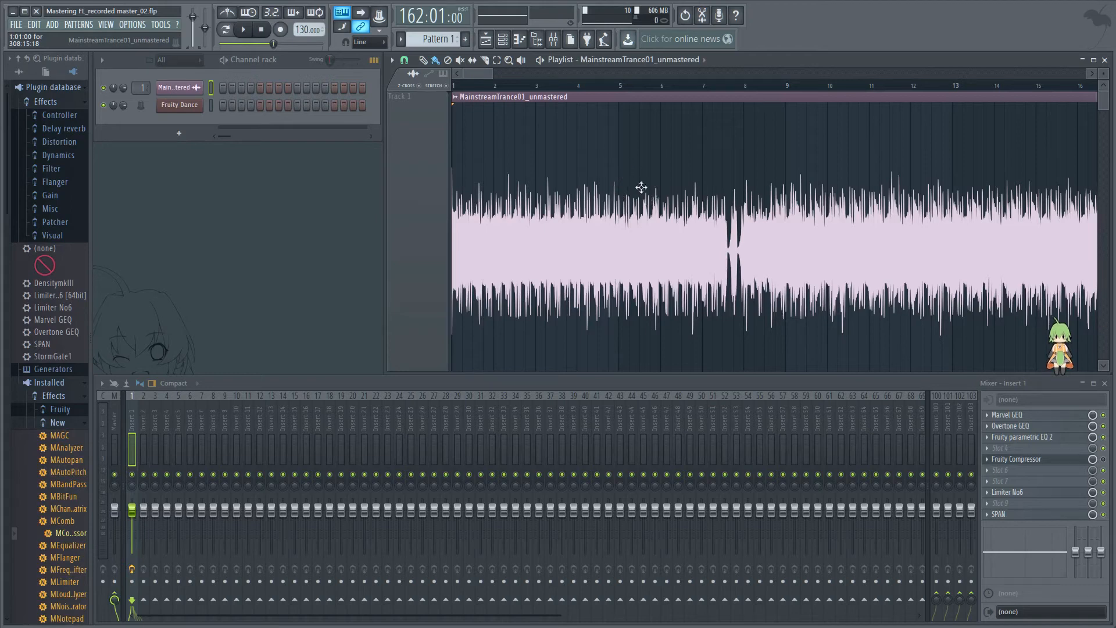
drag(491, 75, 1074, 74)
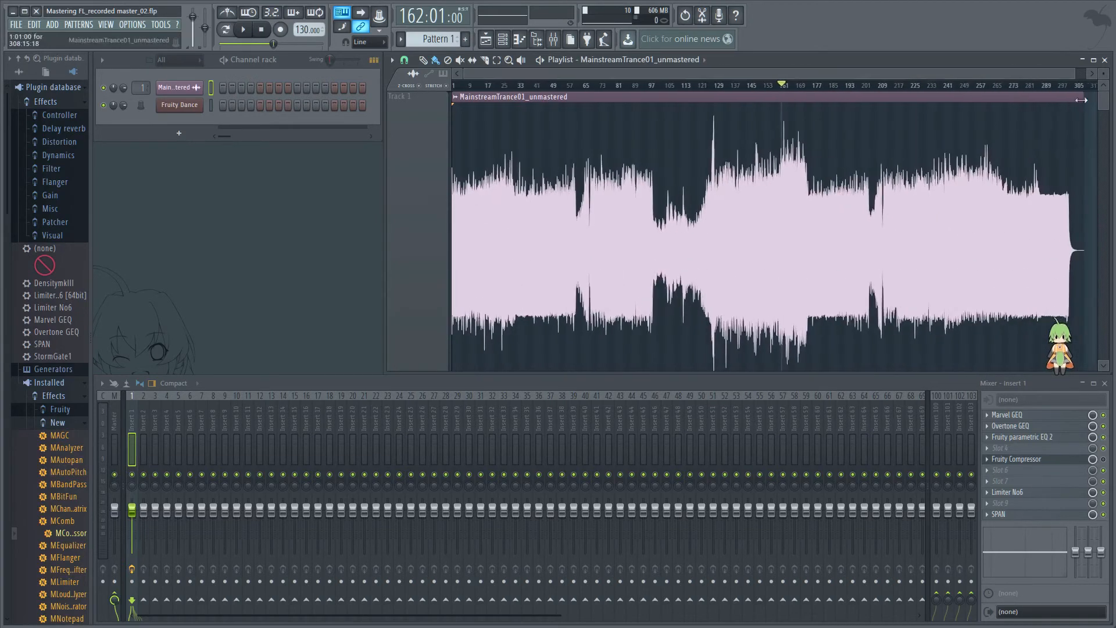
Reopen the Fruity Compressor and move its window clear to review its settings
click(1023, 458)
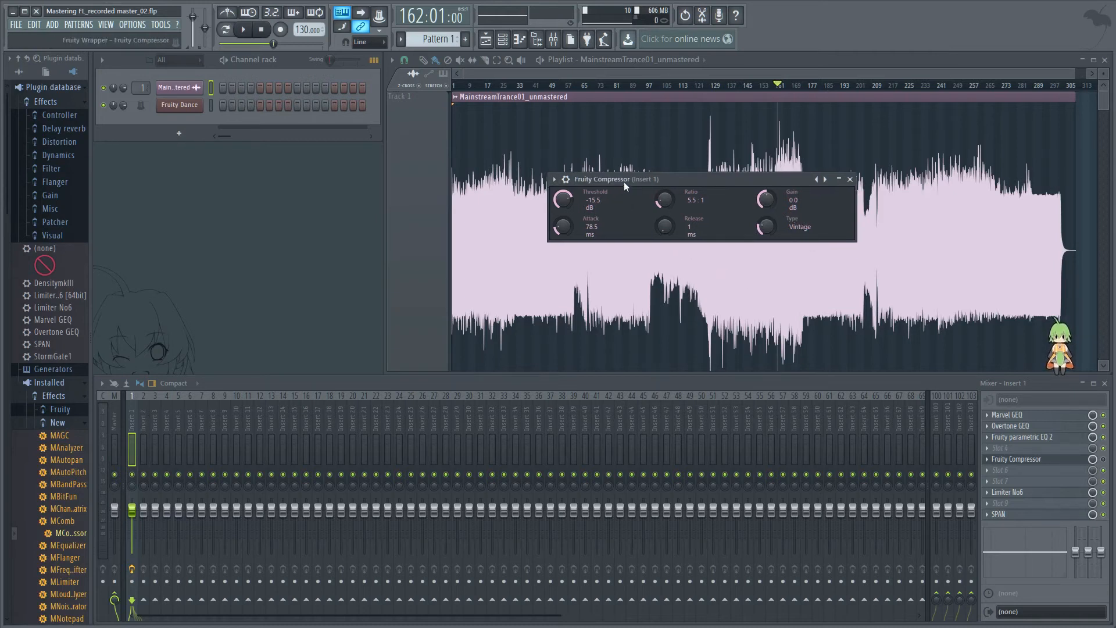
drag(623, 181, 598, 173)
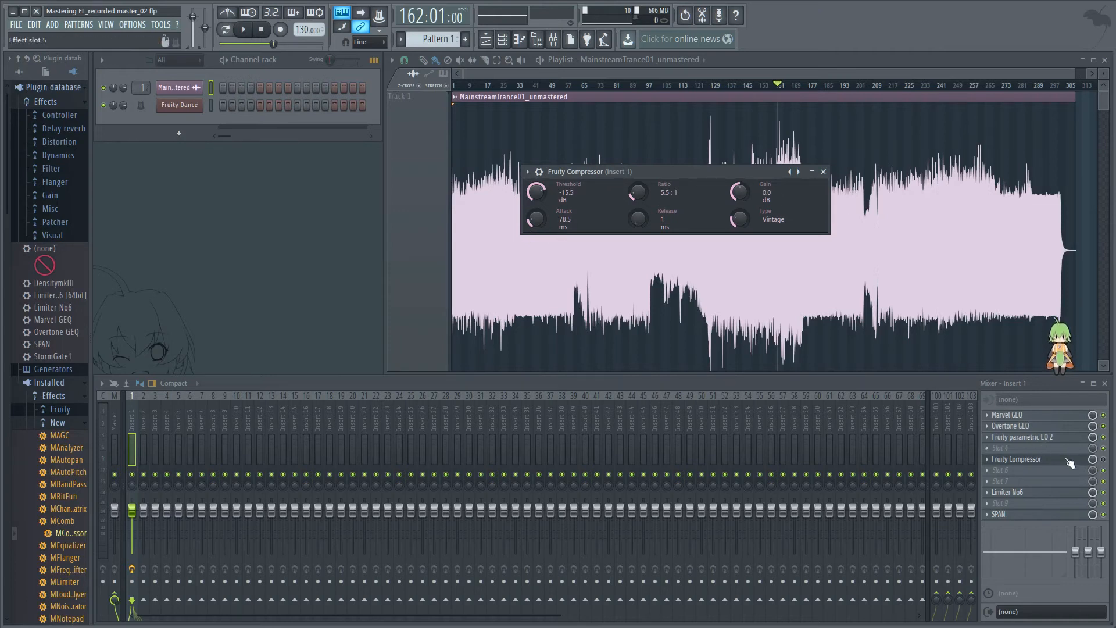
Load Maximus into effect slot 6 of Insert 1 and look through its low, mid, high and master bands
click(988, 475)
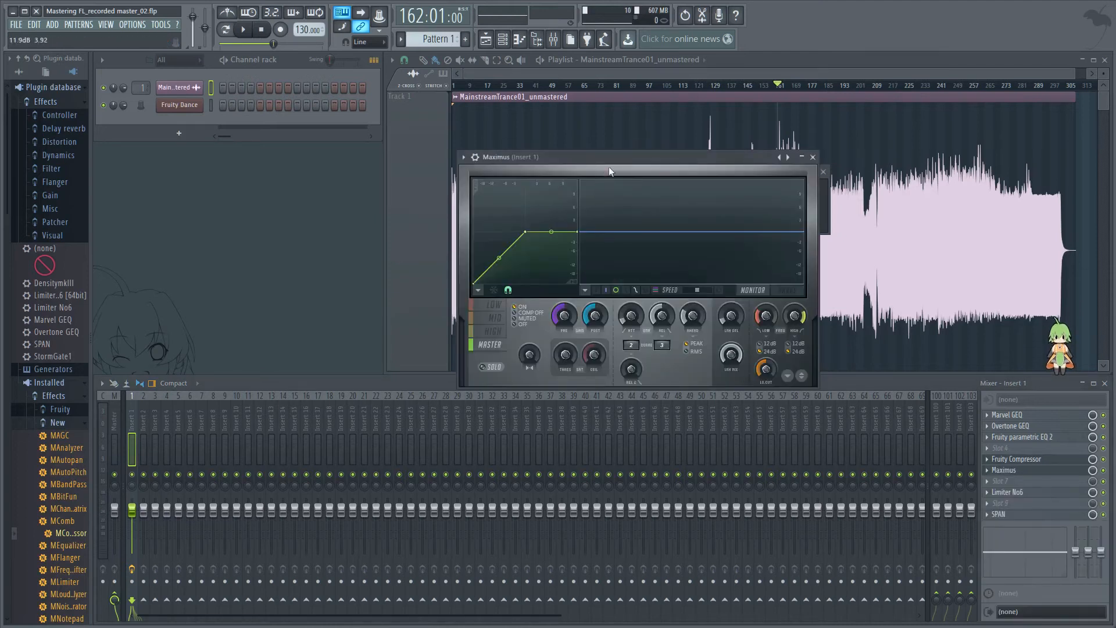
drag(613, 158, 603, 149)
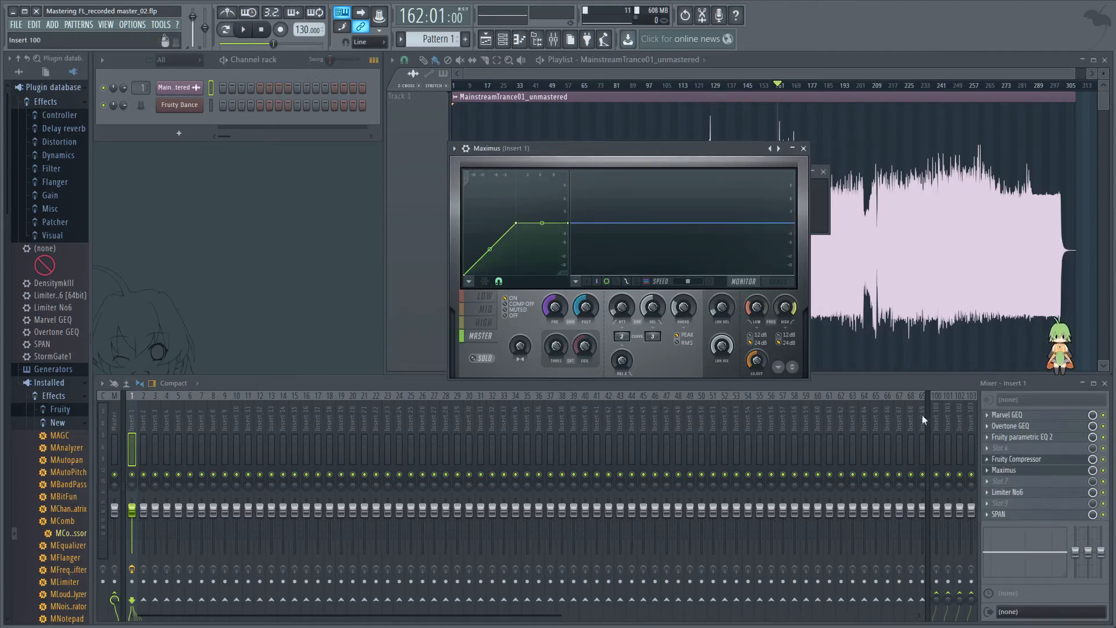
click(485, 296)
click(485, 309)
click(484, 322)
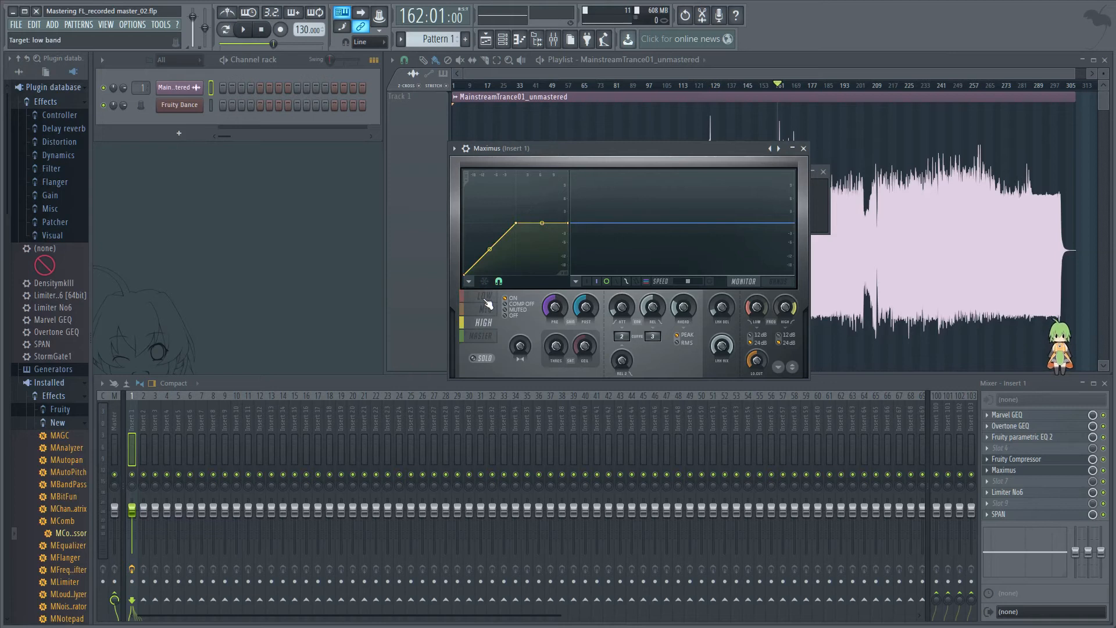
click(487, 299)
click(488, 310)
click(489, 324)
click(489, 311)
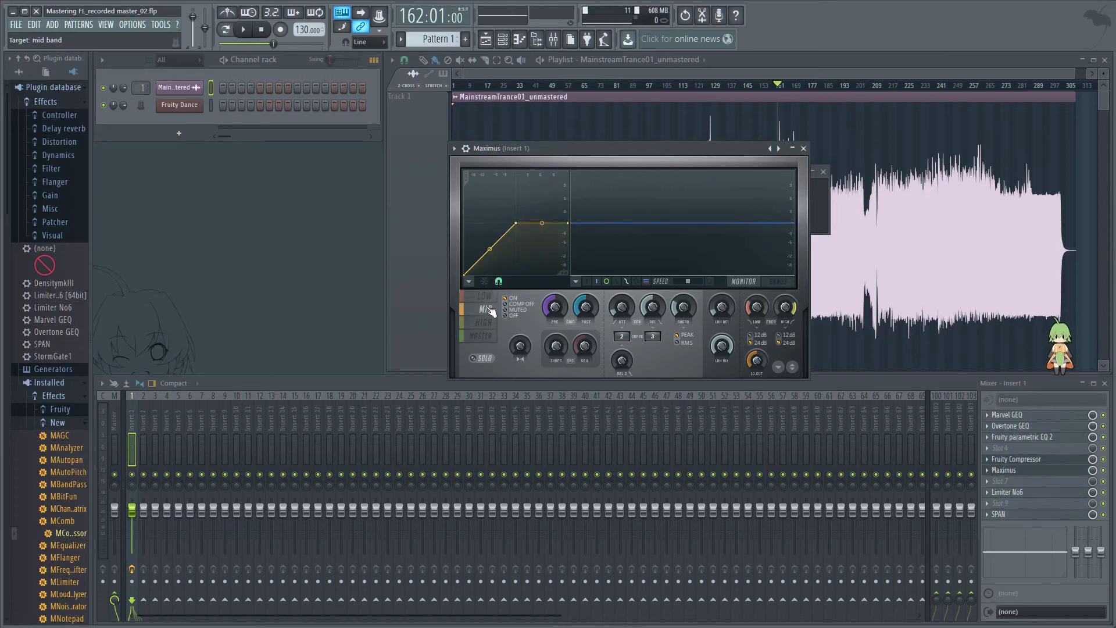
click(488, 298)
click(487, 337)
click(486, 325)
click(487, 333)
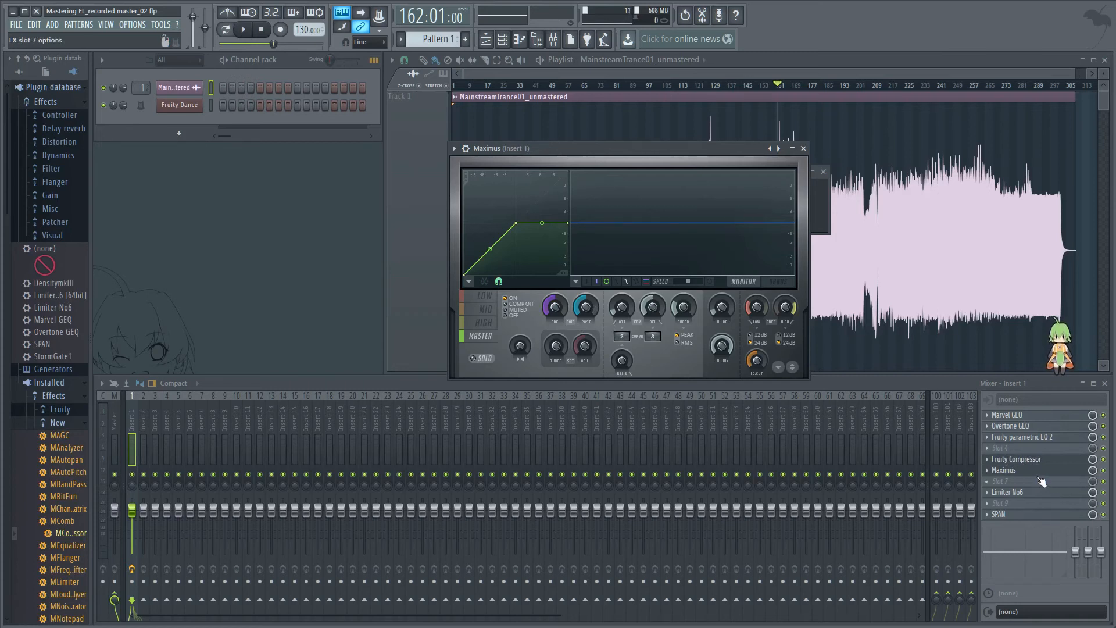
Remove Maximus from effect slot 6 of Insert 1
click(994, 471)
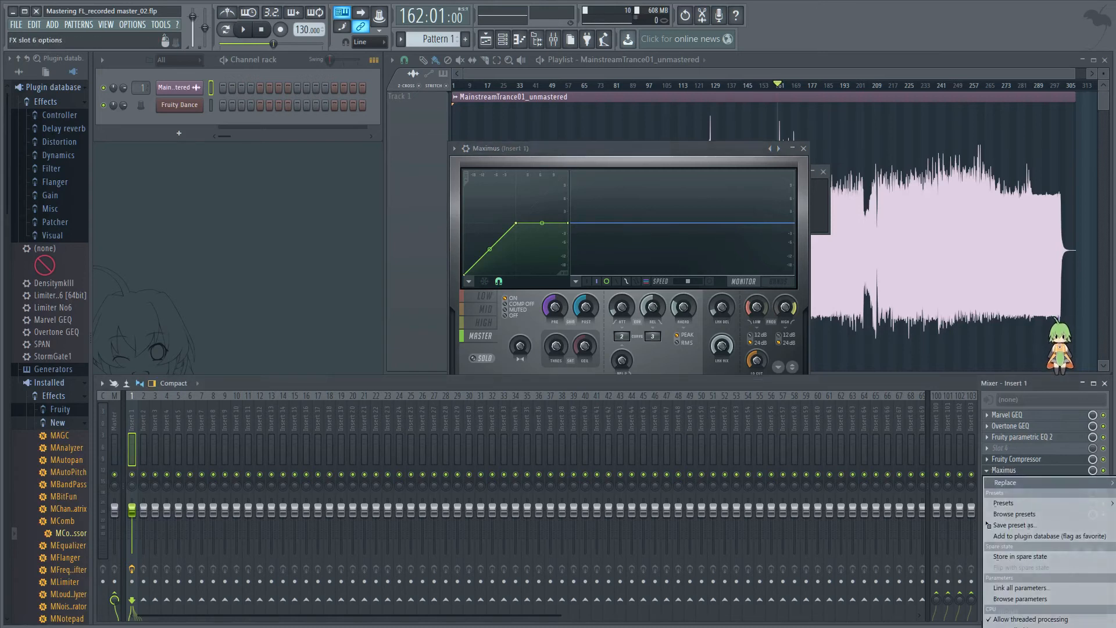
click(1011, 626)
Bring back the Fruity Compressor window and look over its single-band controls
click(1032, 461)
click(1029, 460)
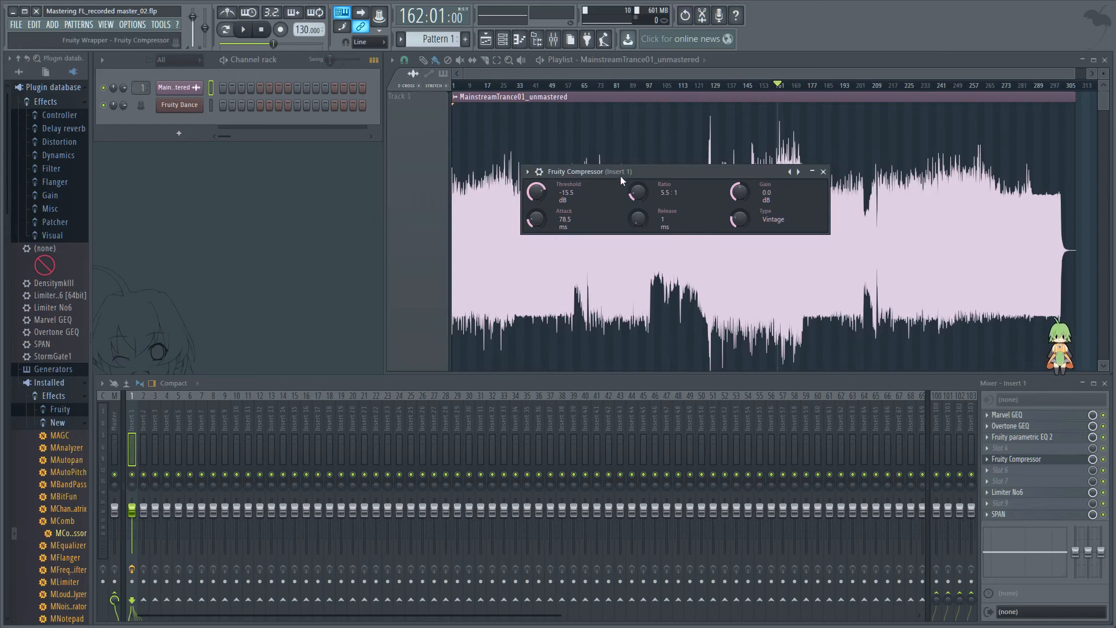
drag(622, 176, 582, 181)
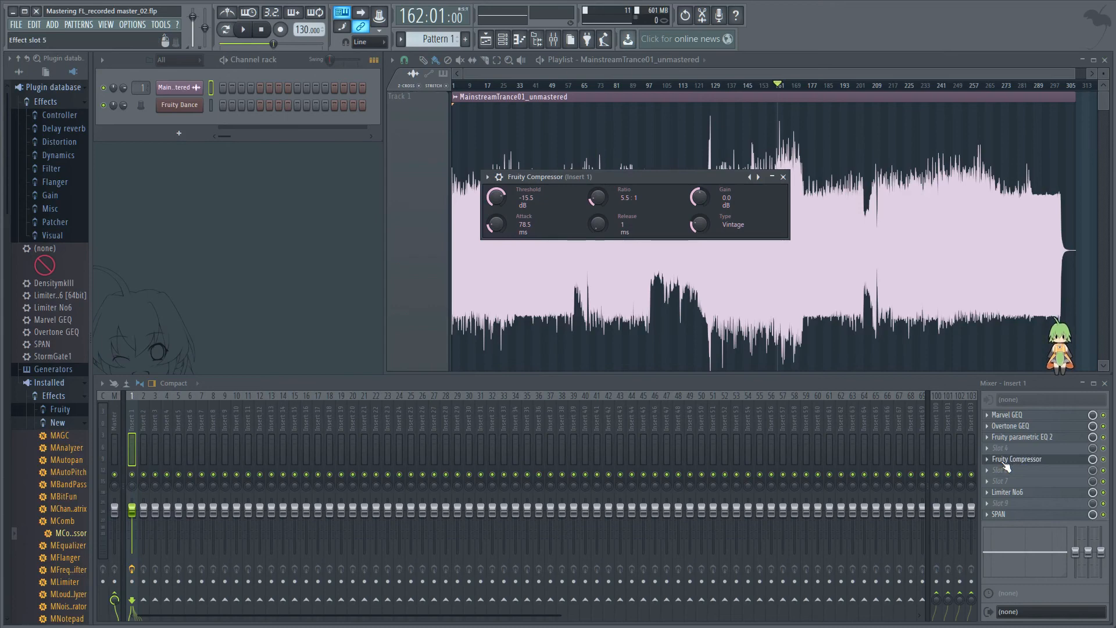
View the Limiter No6 controls, close that plugin and return to the Fruity Compressor
click(1027, 495)
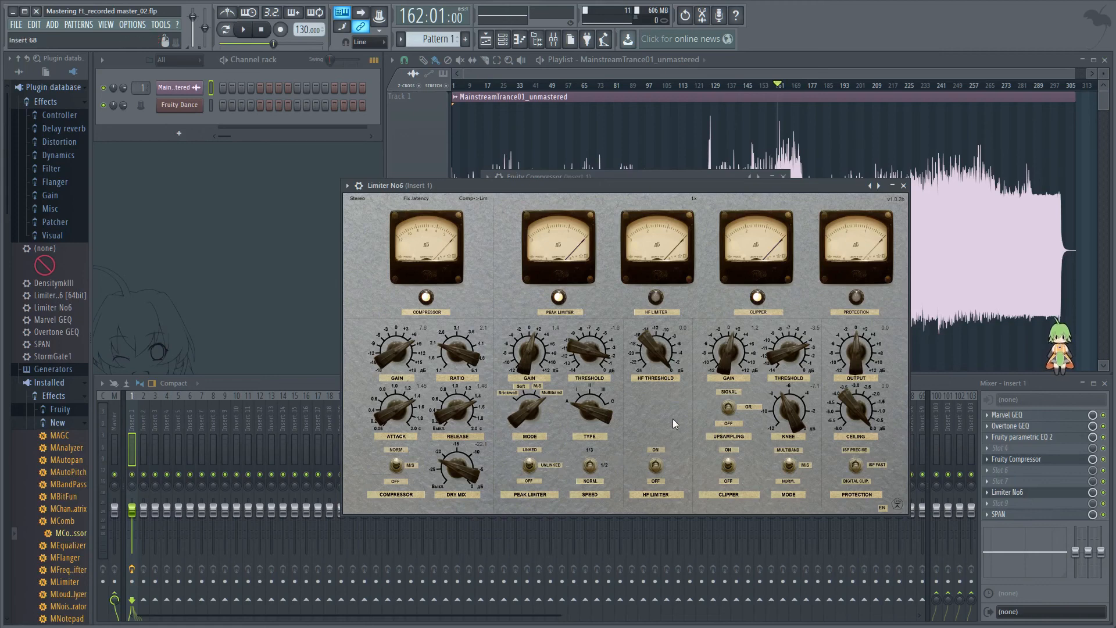
click(903, 186)
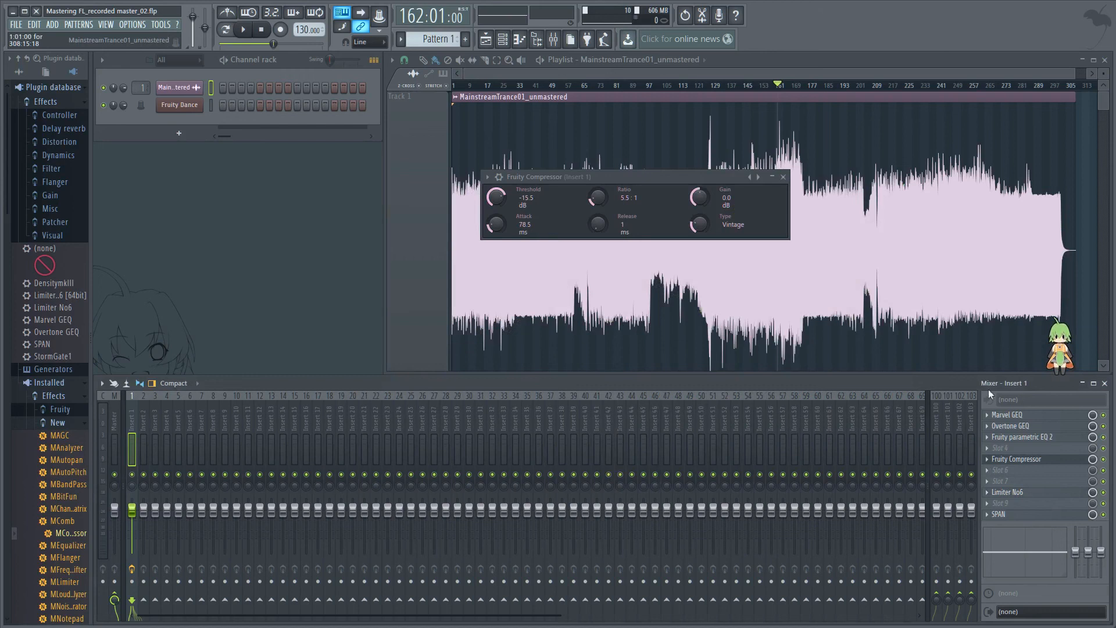
click(1026, 459)
click(1027, 459)
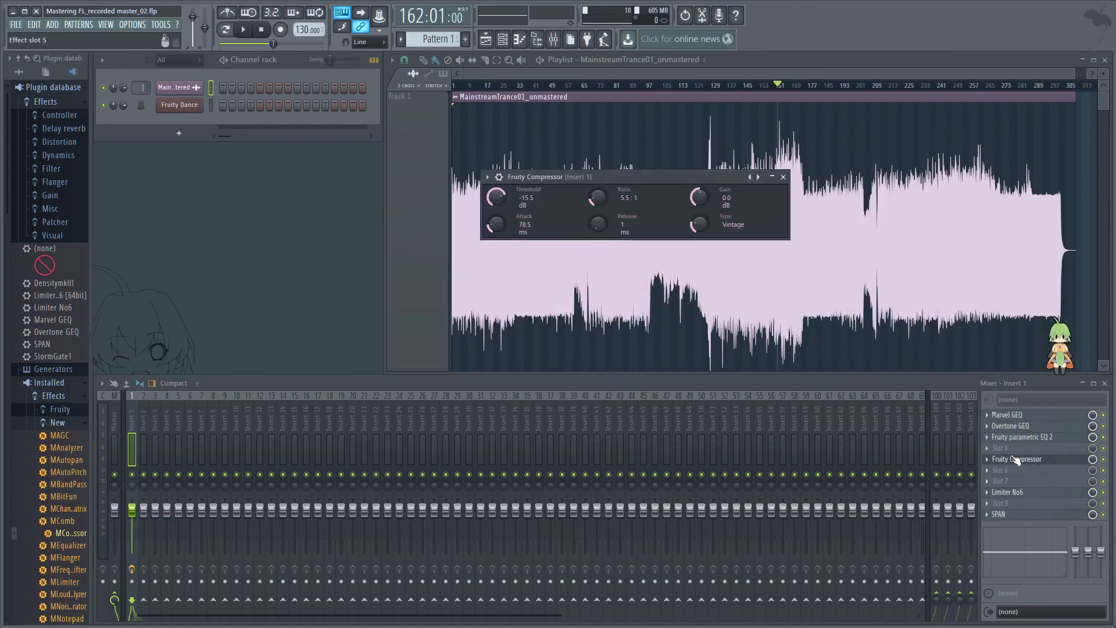